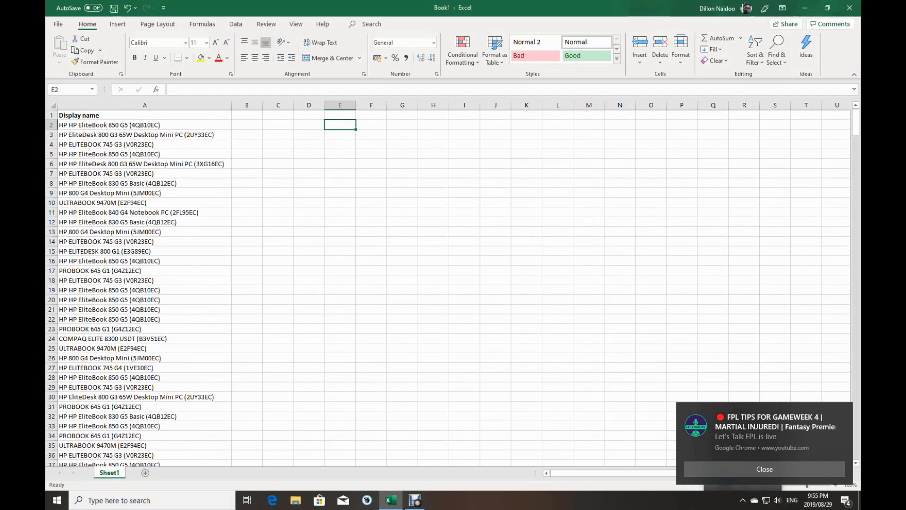
text(Des)
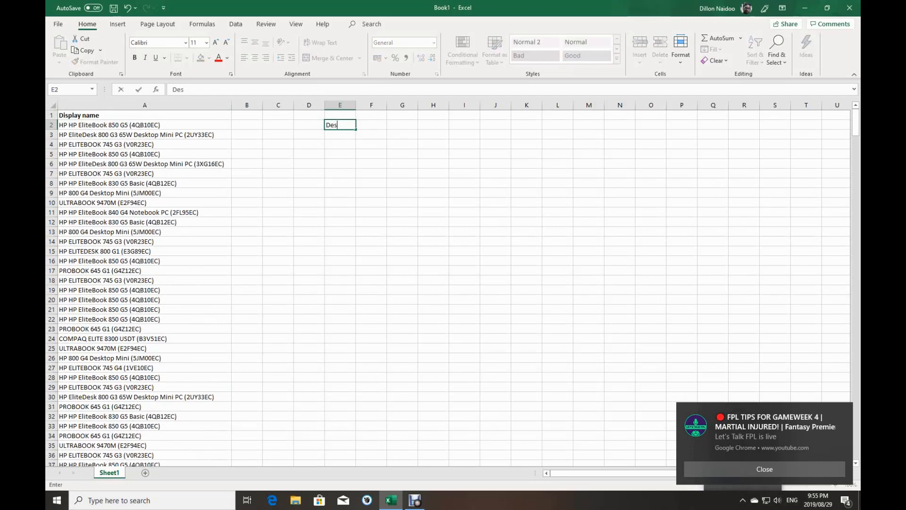
text(ktop)
text(s)
key(BackSpace)
key(BackSpace)
key(BackSpace)
key(BackSpace)
key(BackSpace)
key(BackSpace)
key(BackSpace)
key(BackSpace)
Enter the labels New Desktop, Old Desktops and Probooks in E2:E4 and fit column E's width to the text
text(New Desktop)
key(Return)
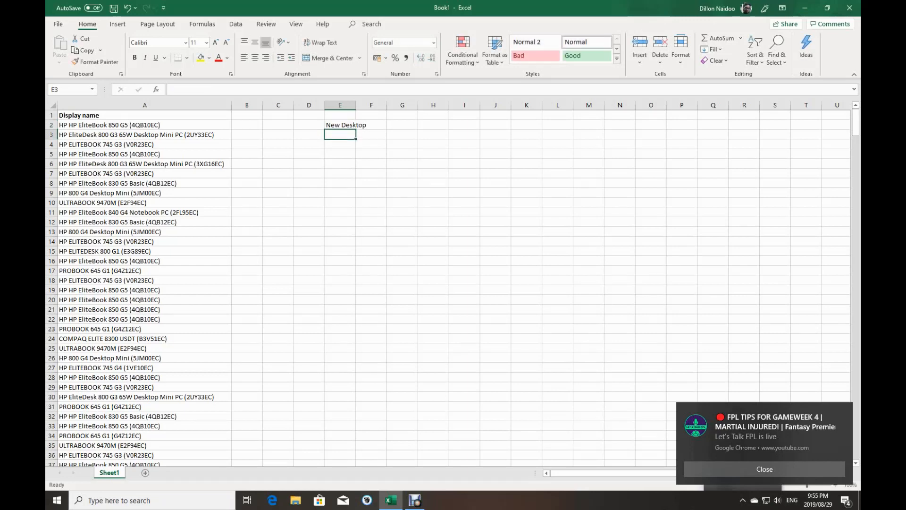
text(Old)
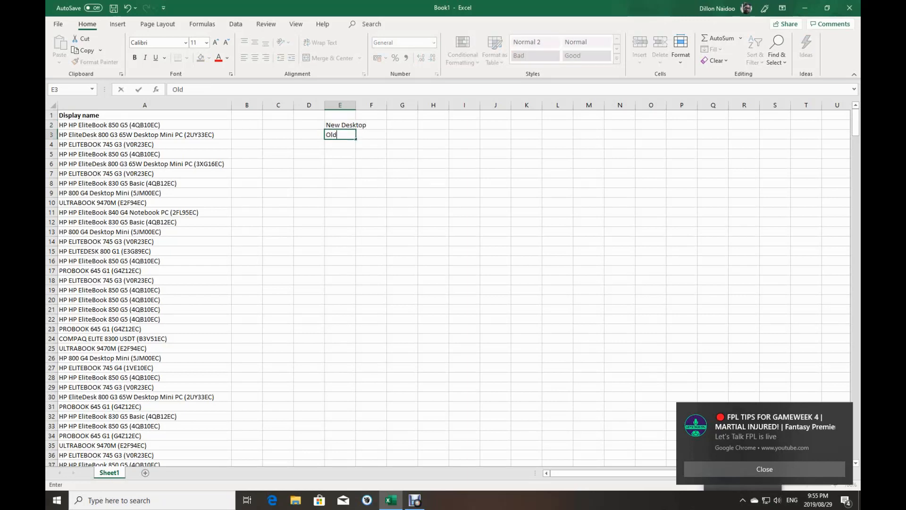
text( Desktops)
key(Return)
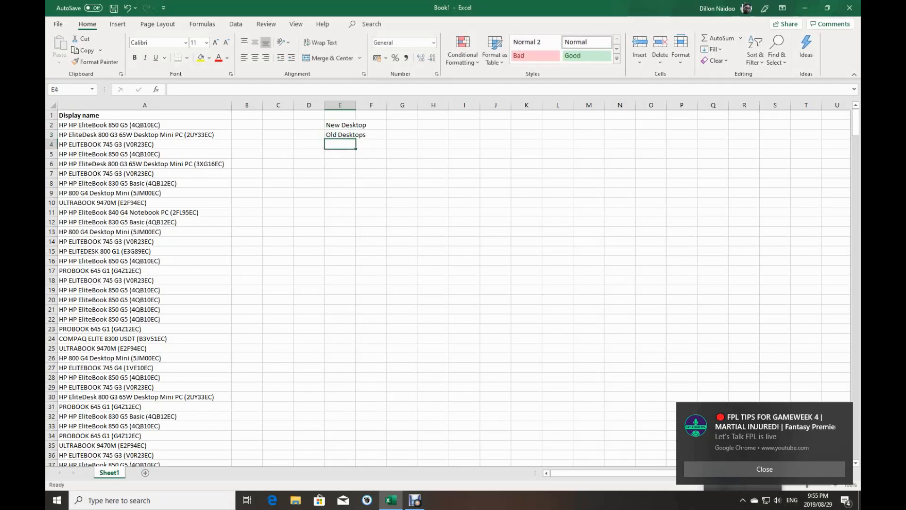
text(Pr)
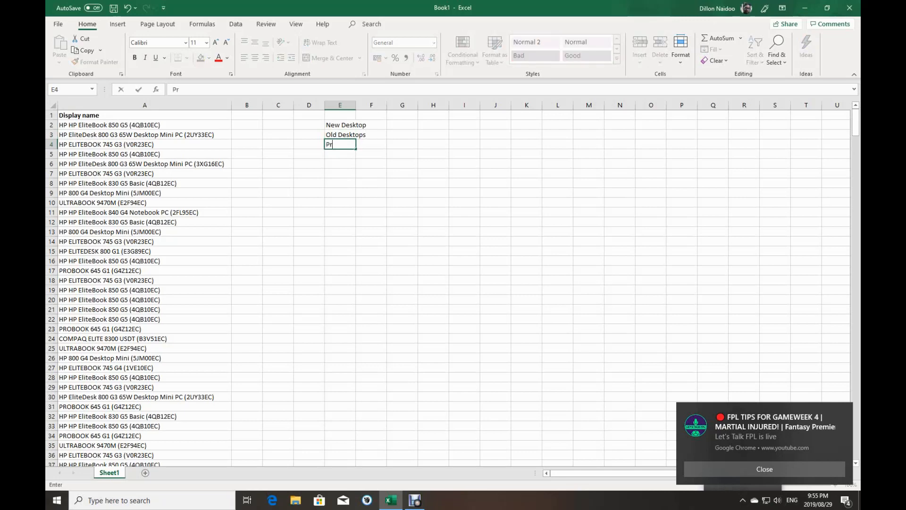
text(obooks)
key(Return)
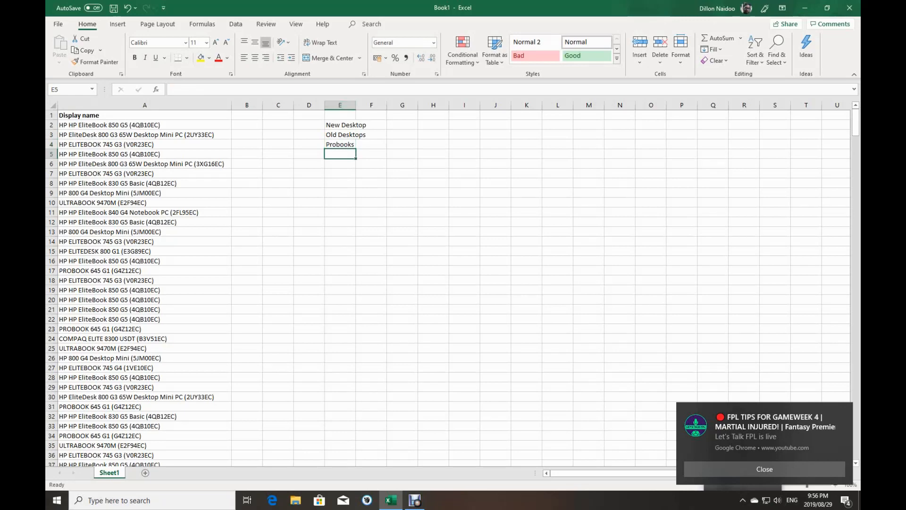
double_click(356, 105)
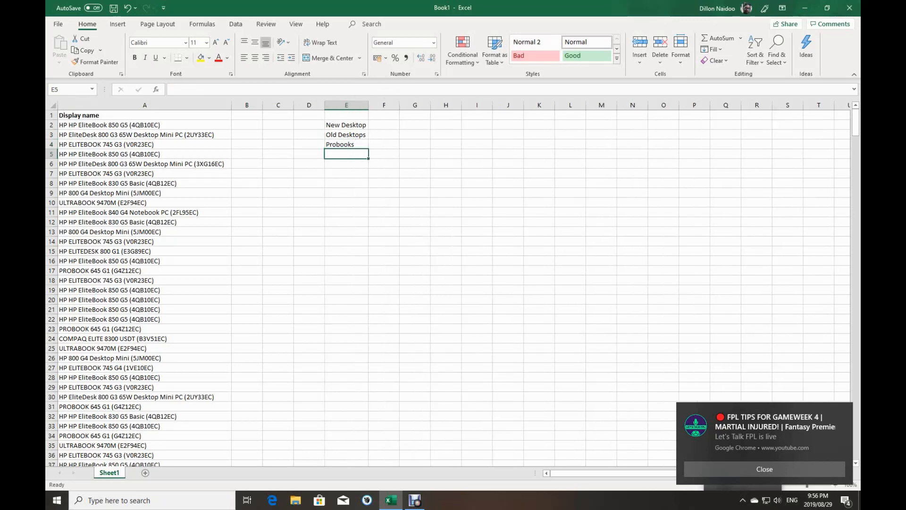
Enter the formula =counif(A2:A460,"*desk*") in F2 beside the New Desktop label
click(384, 125)
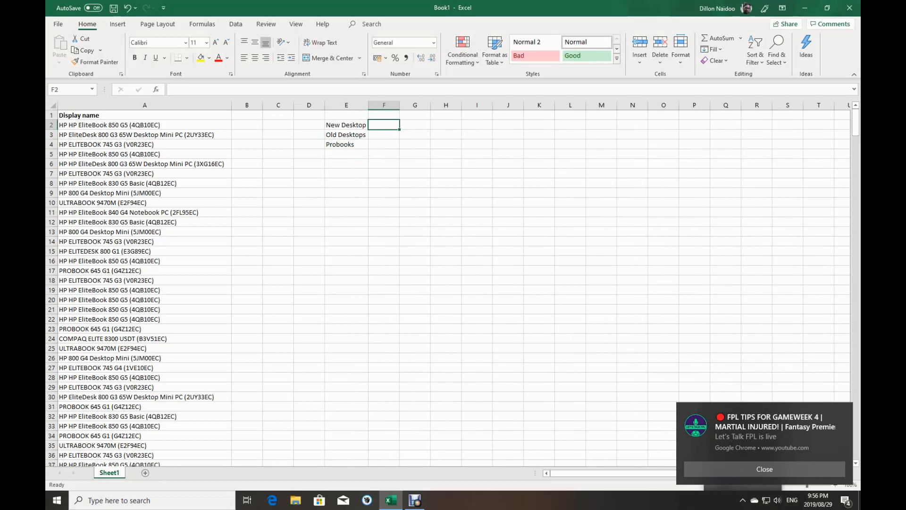
text(=)
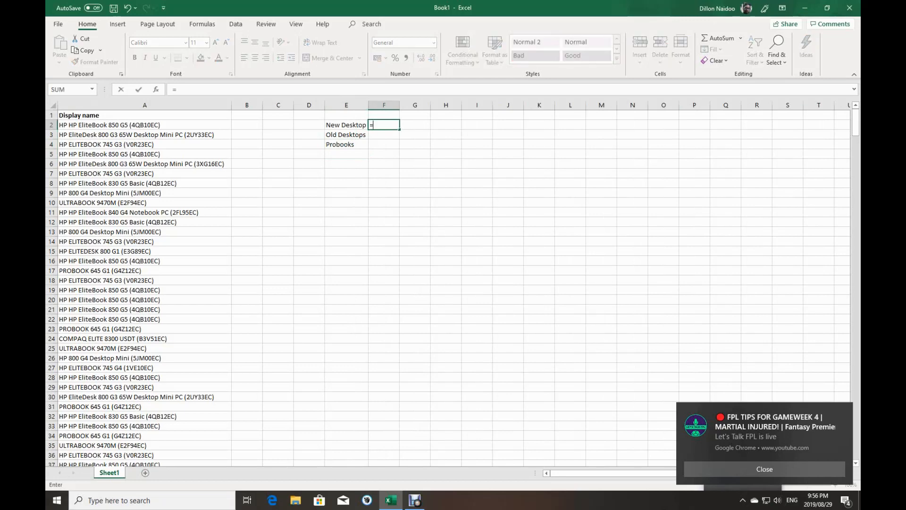
text(coun)
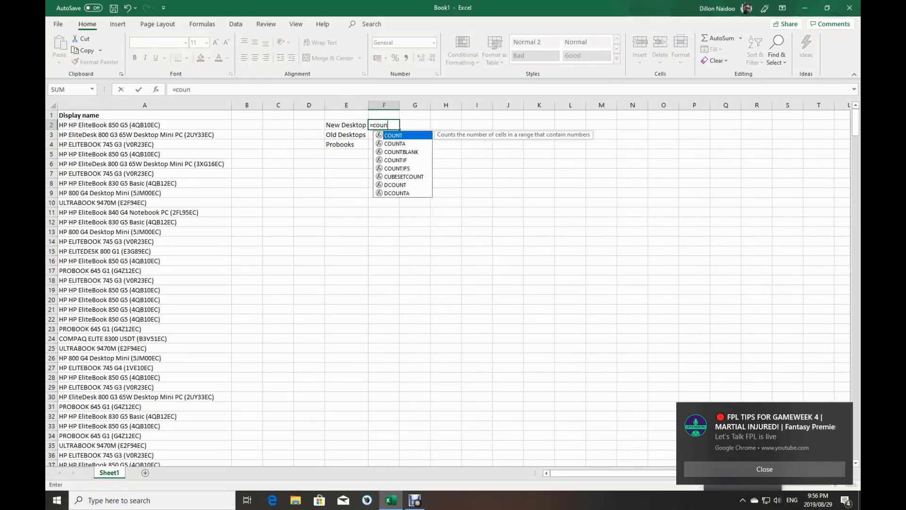
text(if)
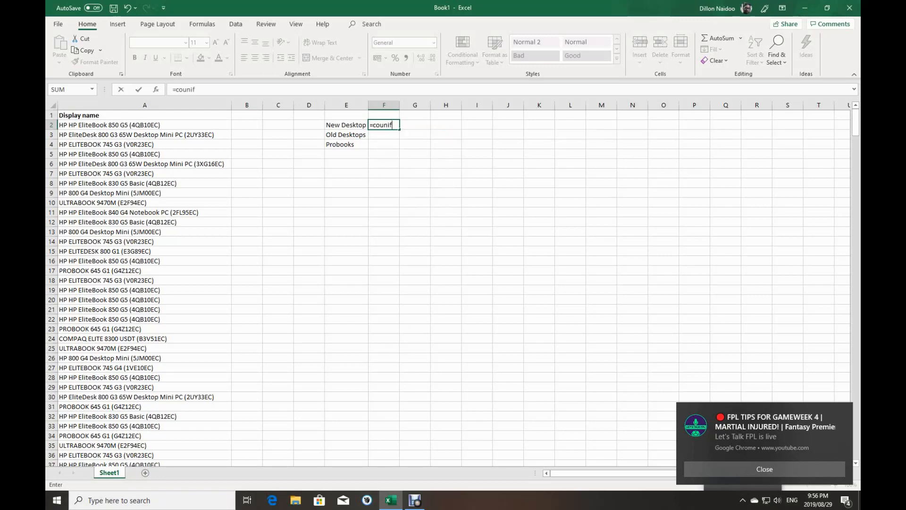
text((A)
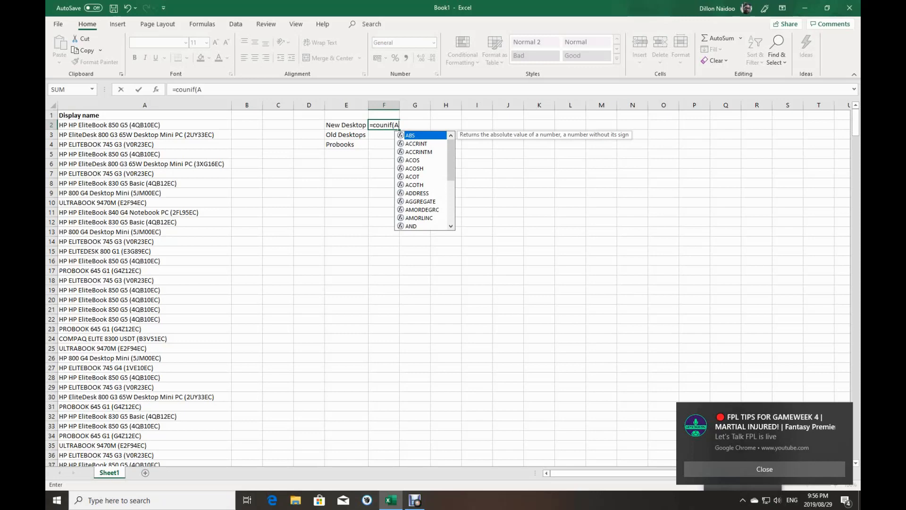
text(2)
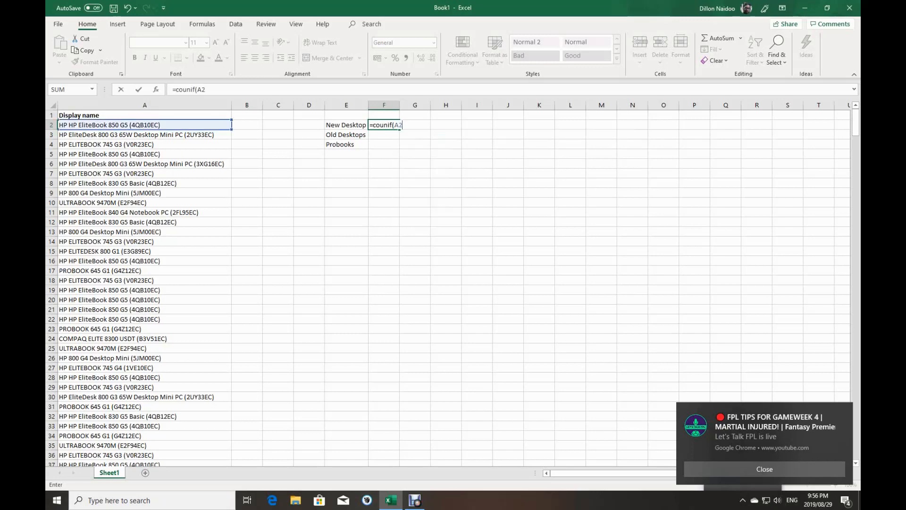
text(:a)
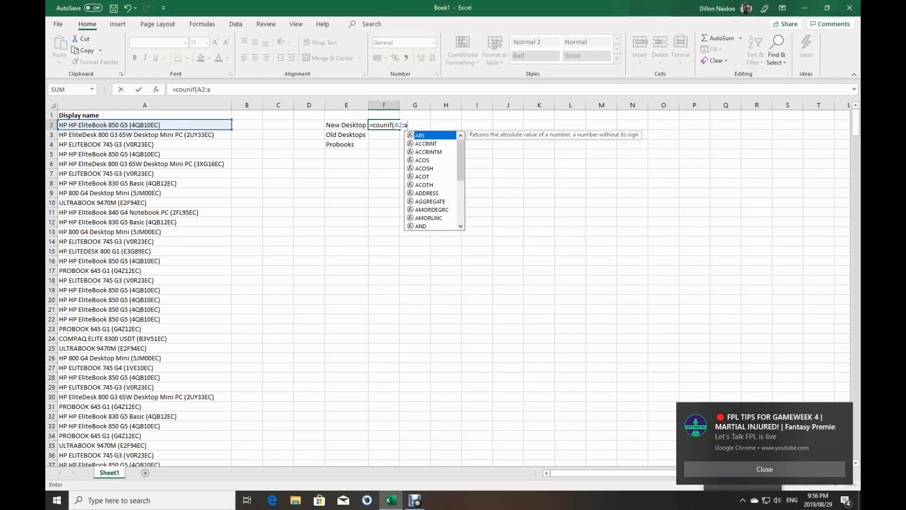
text(460)
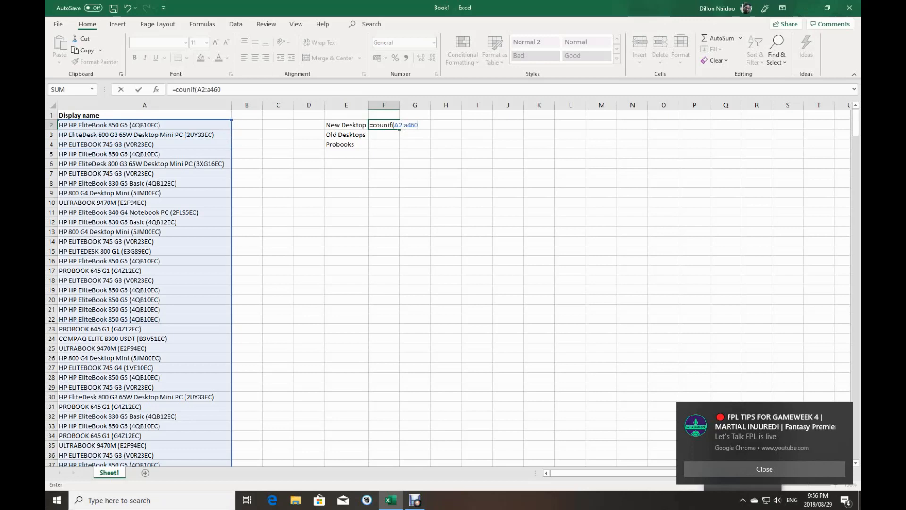
text(,)
text(*desk*"))
key(Return)
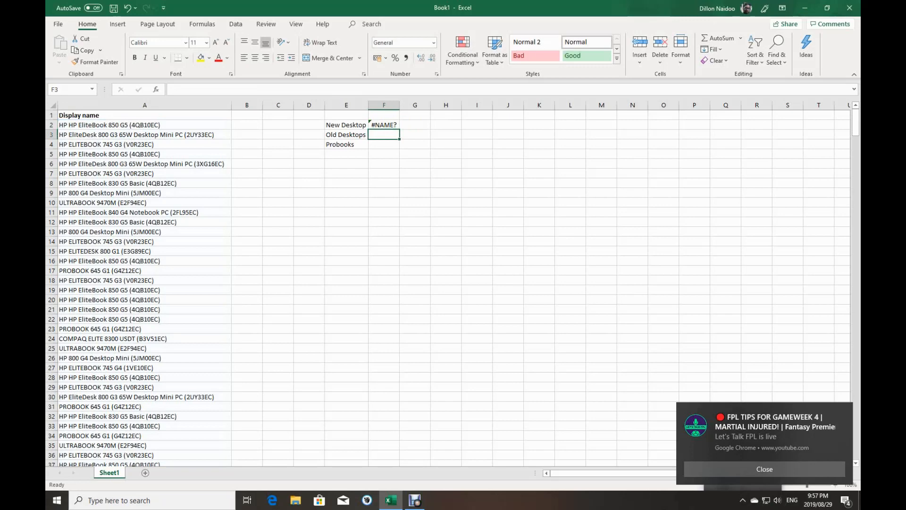
Correct the function name in F2's formula to COUNTIF and review the corrected formula
click(383, 125)
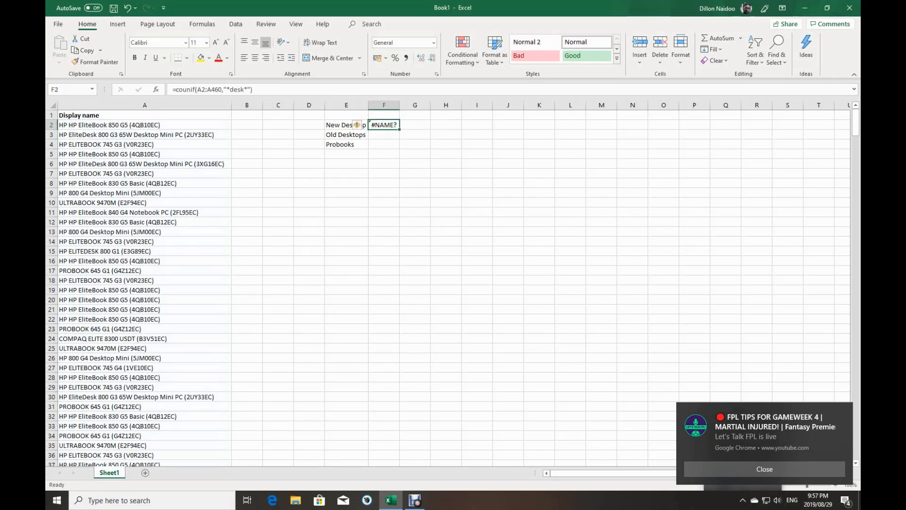
click(190, 90)
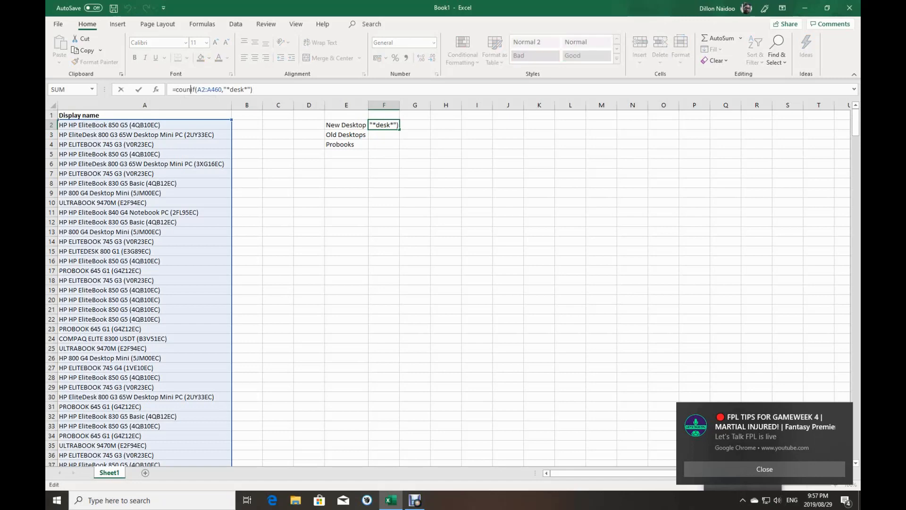
text(t)
key(Return)
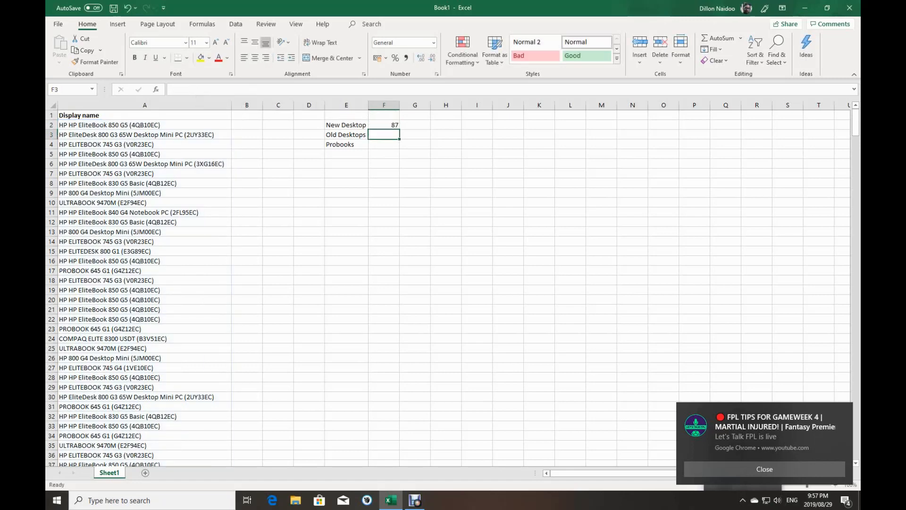
click(384, 125)
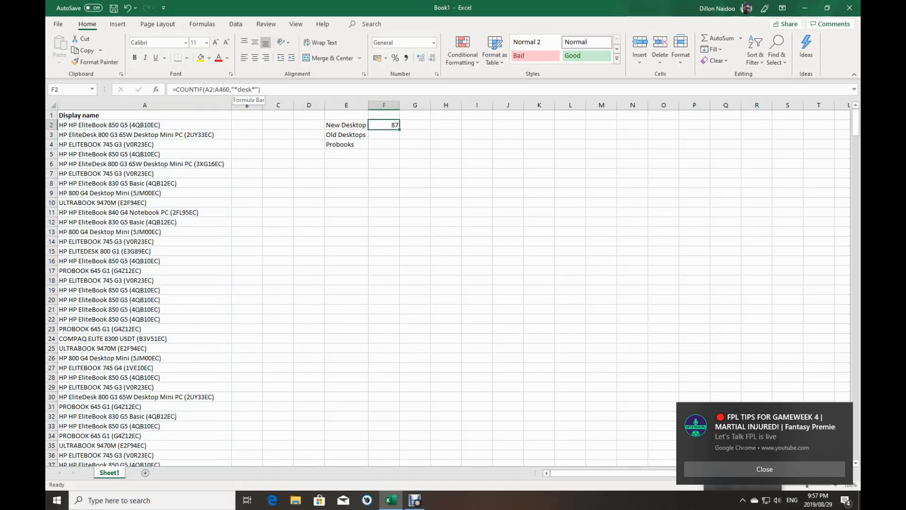
Count the Compaq entries in F3 beside Old Desktops with the formula =countif(a2:a460,"*compaq*")
click(384, 135)
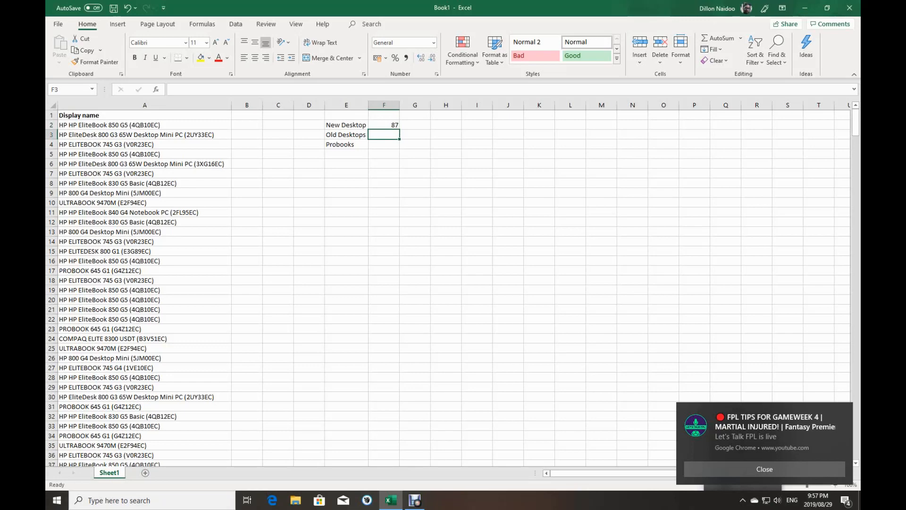
text(=cou)
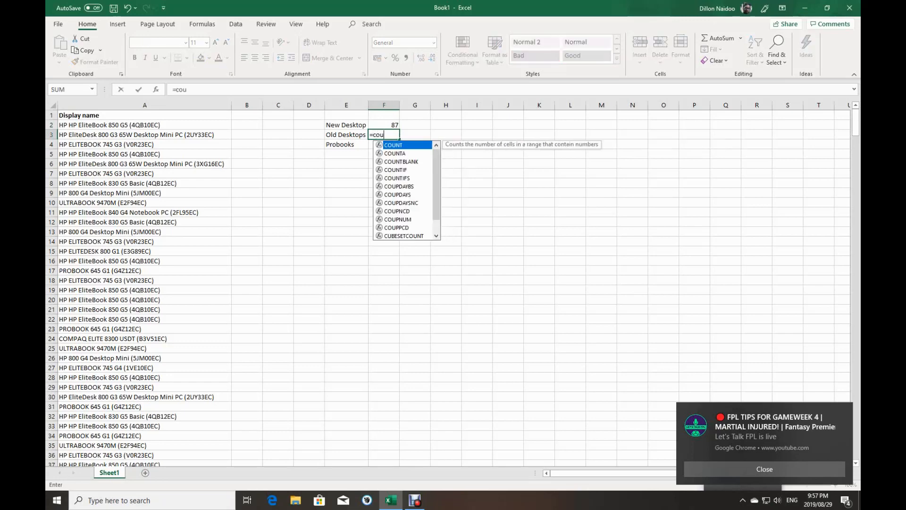
text(ntif)
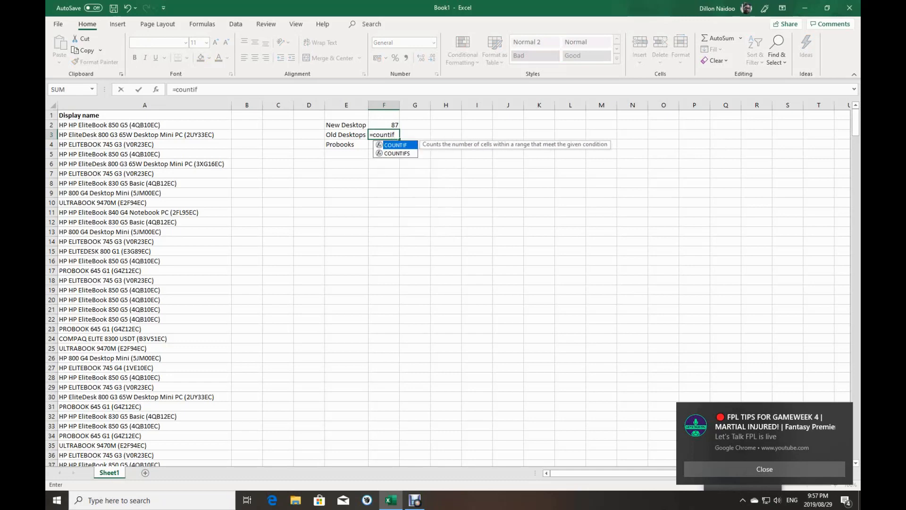
text(()
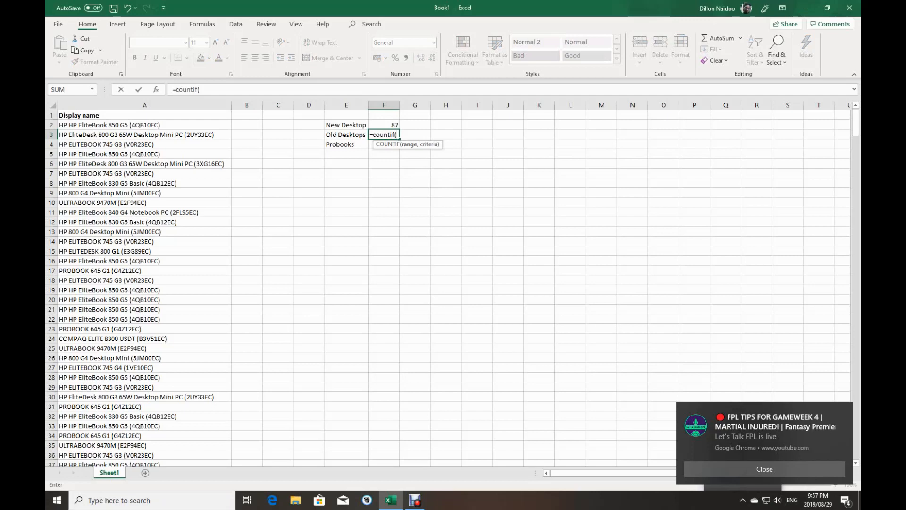
text(a2)
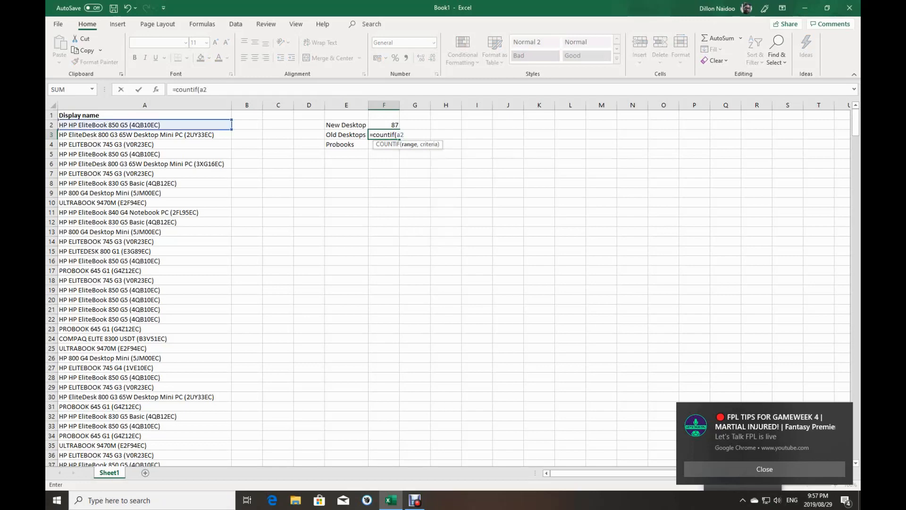
text(:a)
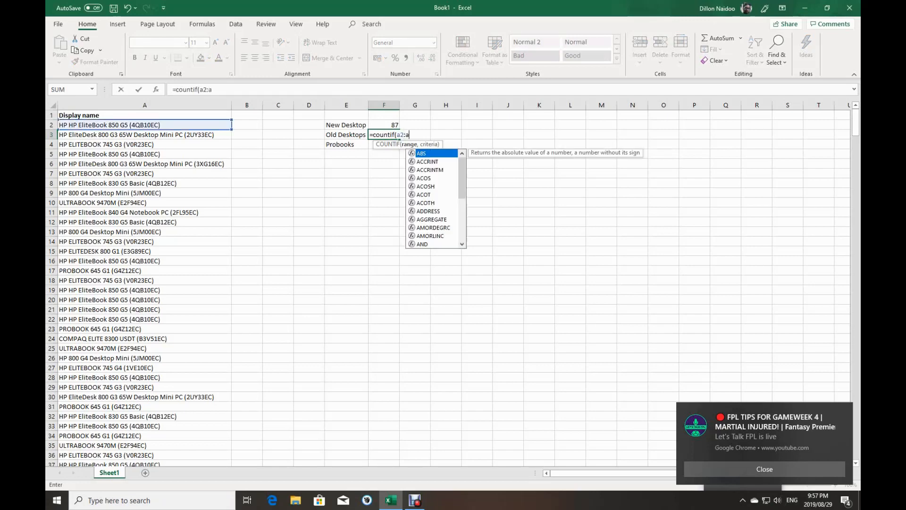
text(460)
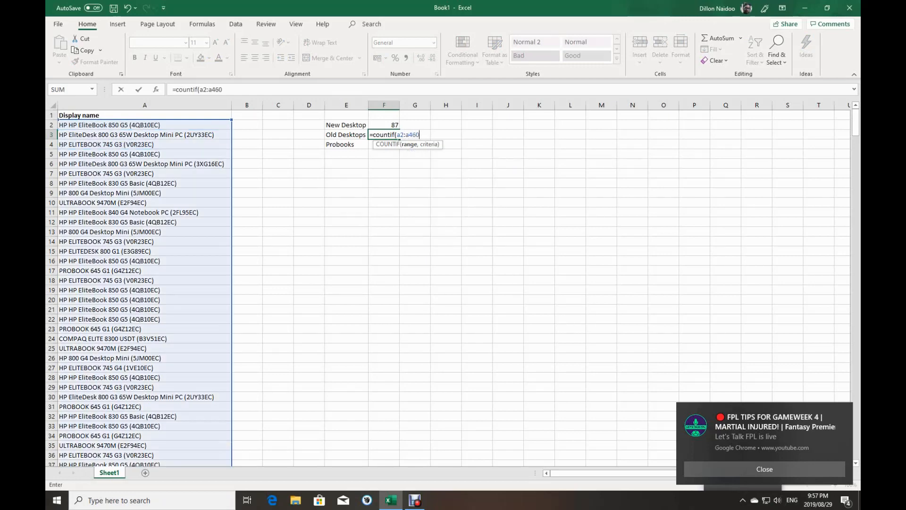
text(,"*compaq*"))
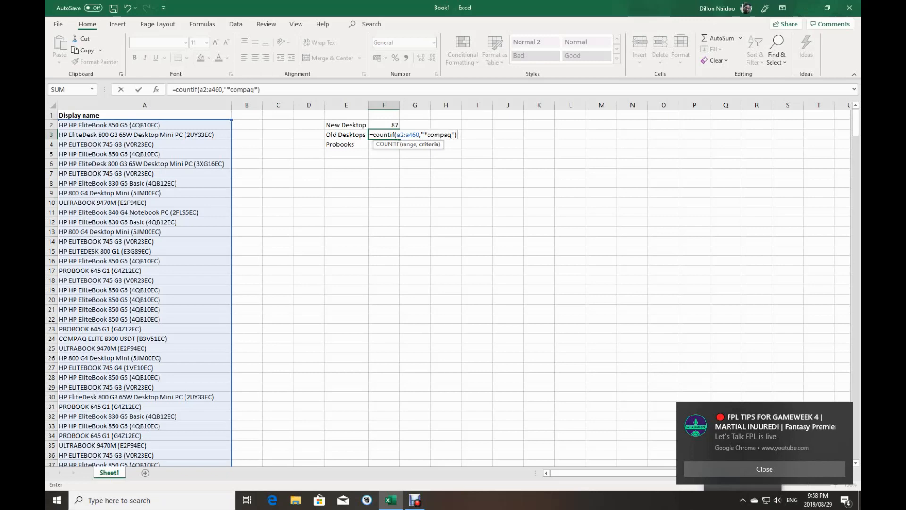
key(Return)
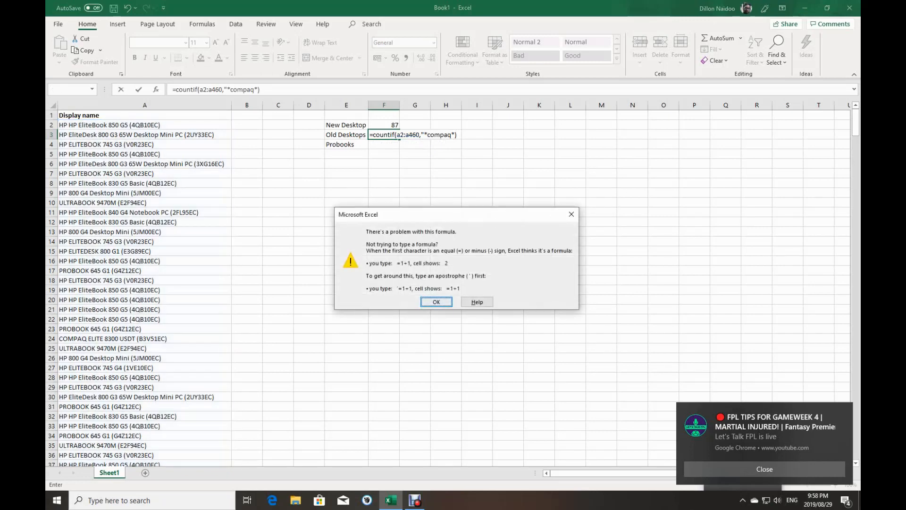
key(Return)
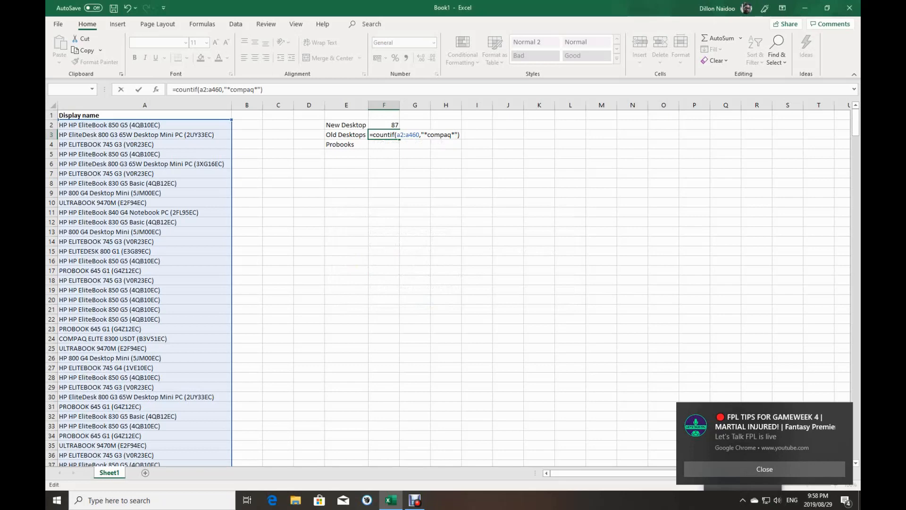
key(Return)
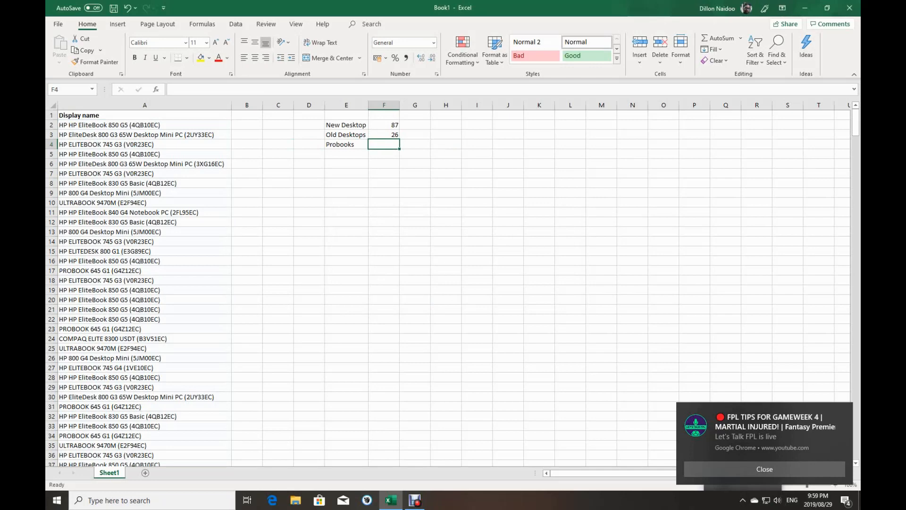
text(cou)
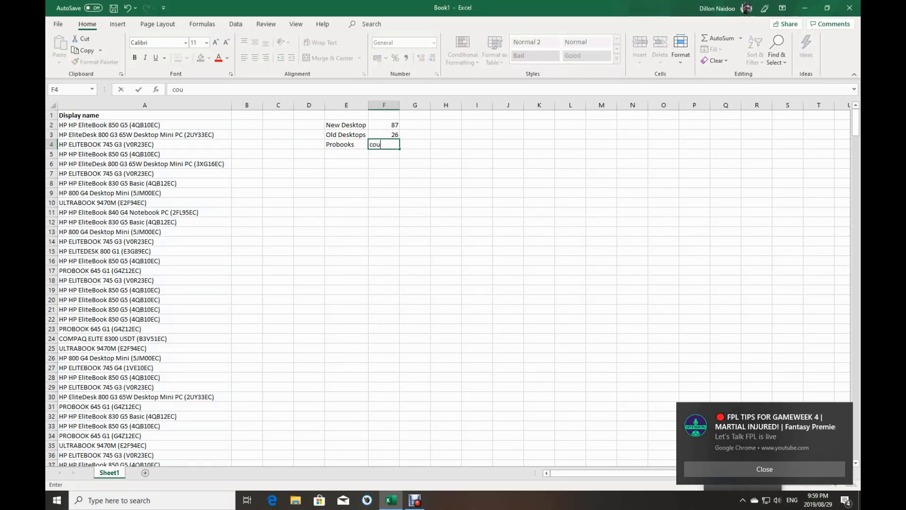
text(ntif)
key(BackSpace)
key(BackSpace)
key(BackSpace)
key(BackSpace)
key(BackSpace)
key(BackSpace)
key(BackSpace)
Count the ProBook entries in F4 beside Probooks with the formula =countif(a2:a460,"*probook*")
text(=c)
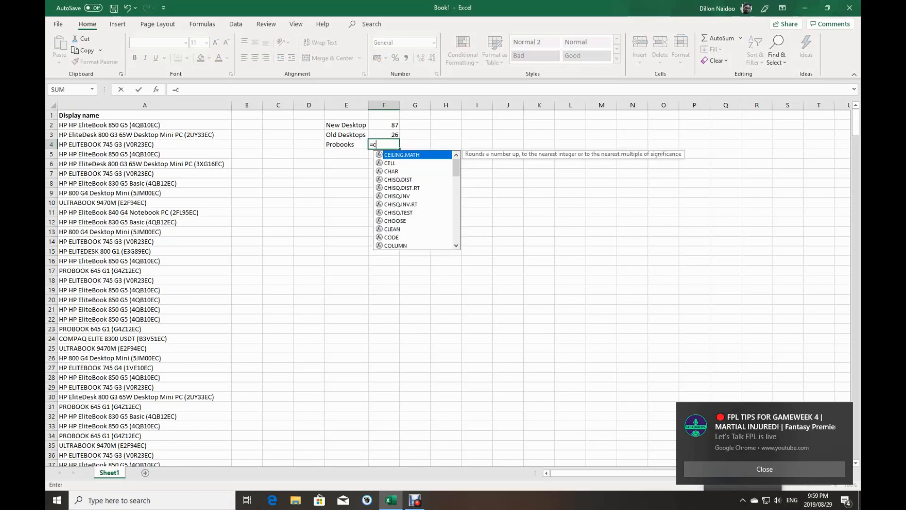
text(ountif)
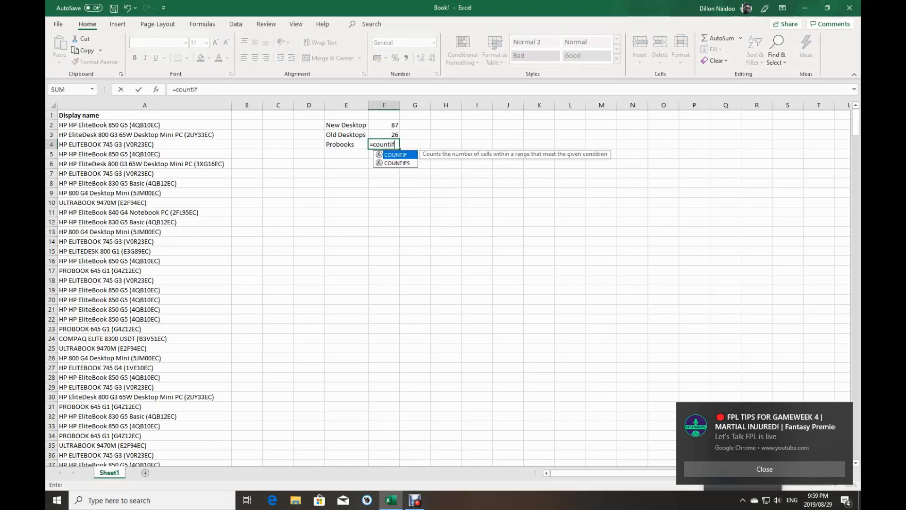
text(()
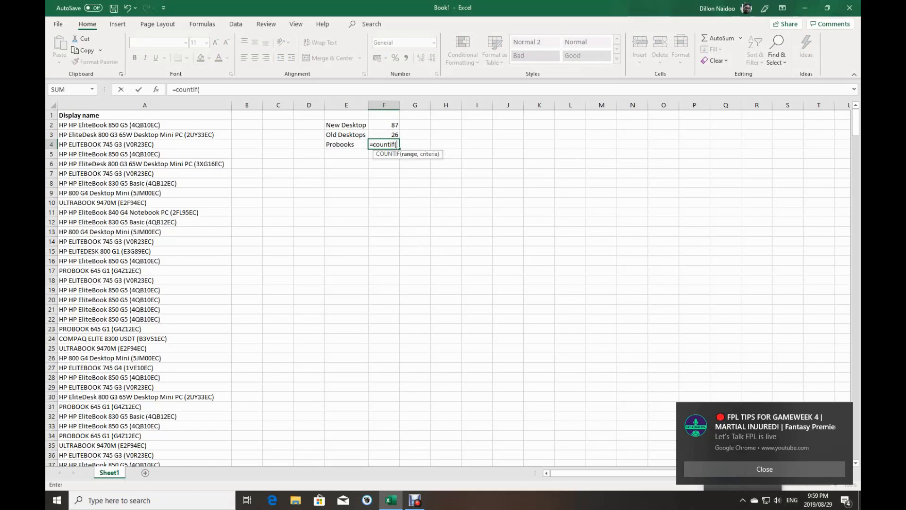
text(a)
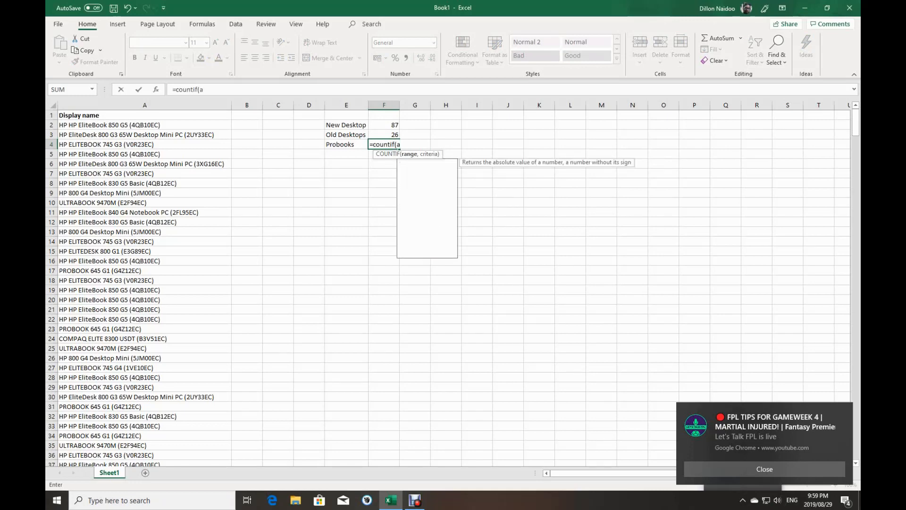
text(2:)
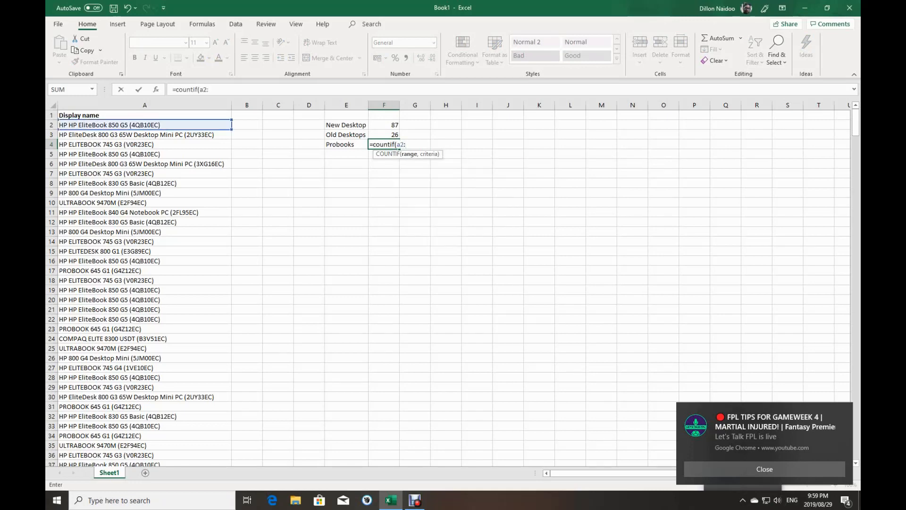
text(a460)
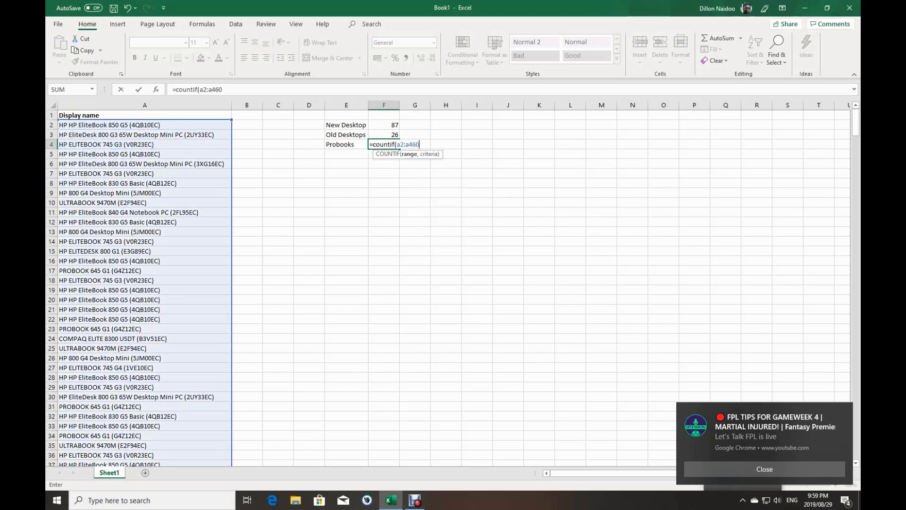
text(,"*probook*)
text(")
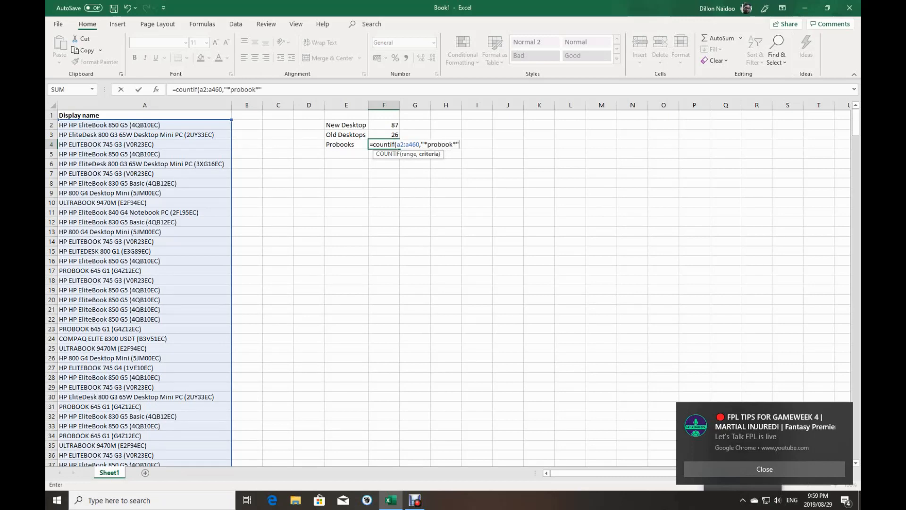
text())
key(Return)
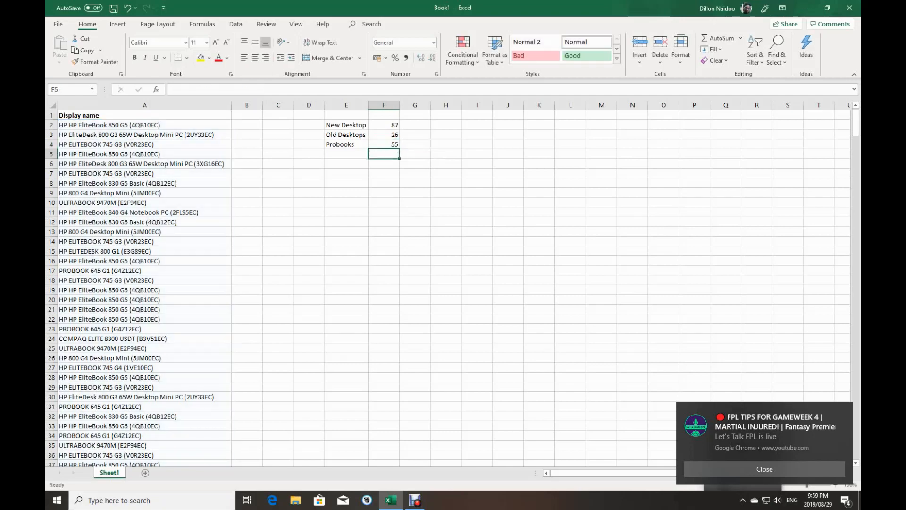